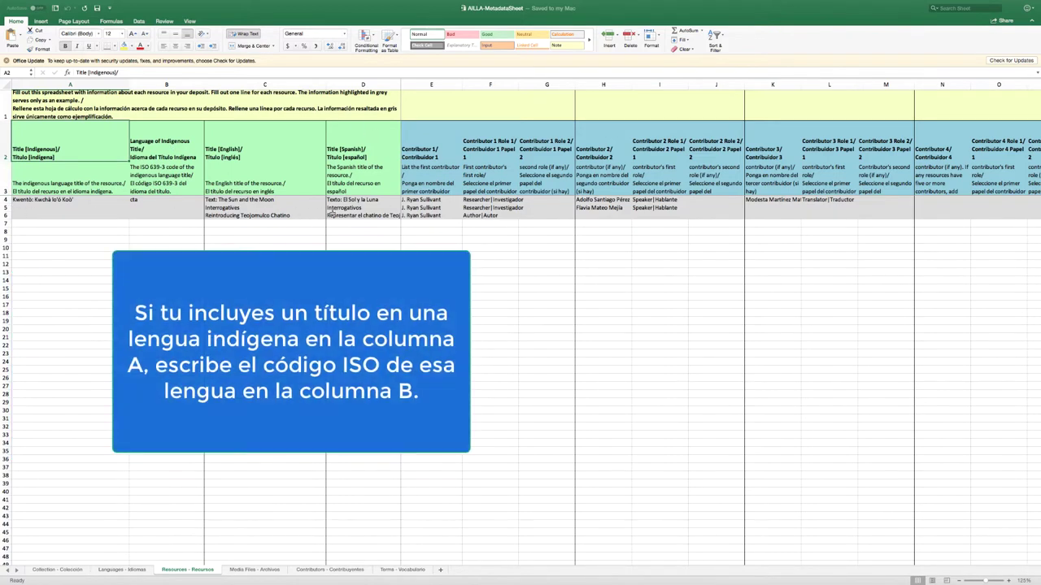
# Review the resource title headers and the Contributor 1 name and role headers in columns E to G.
pyautogui.click(220, 160)
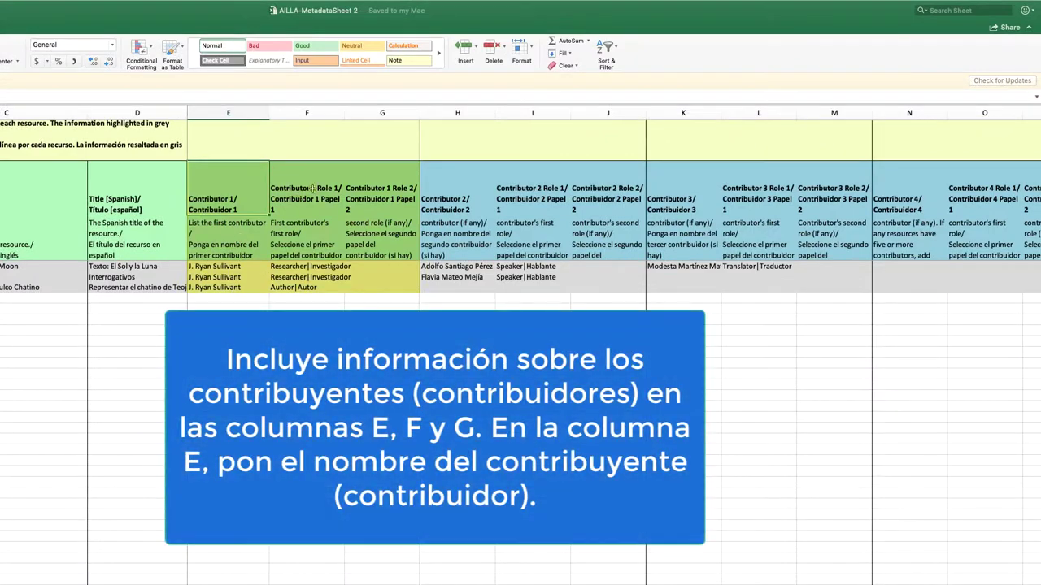
pyautogui.click(323, 195)
pyautogui.click(365, 195)
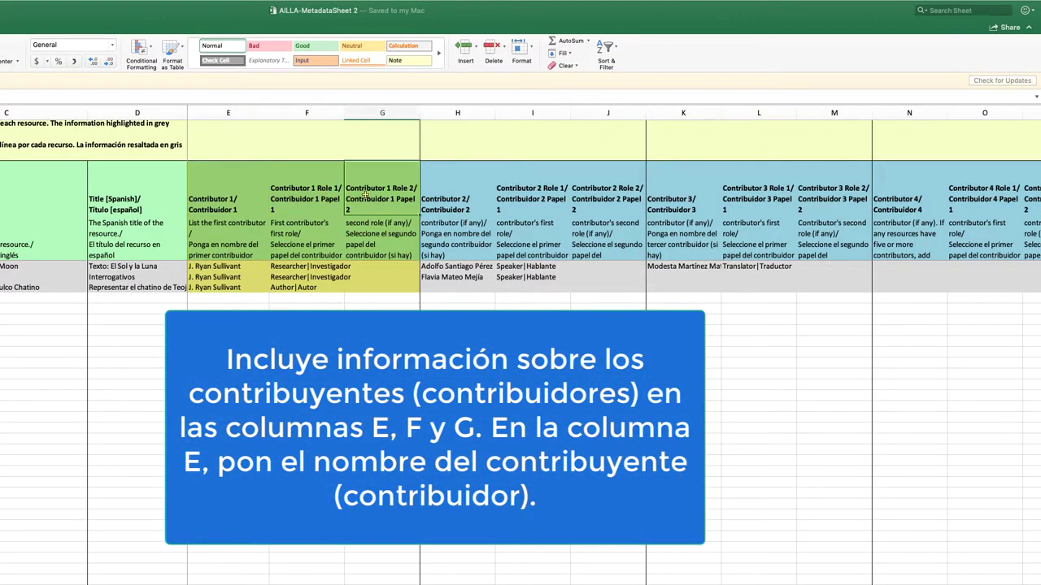
# Browse the available contributor roles for the first sample resource in column F, leaving its role unchanged, and check the sample roles below it.
pyautogui.click(332, 267)
pyautogui.click(350, 267)
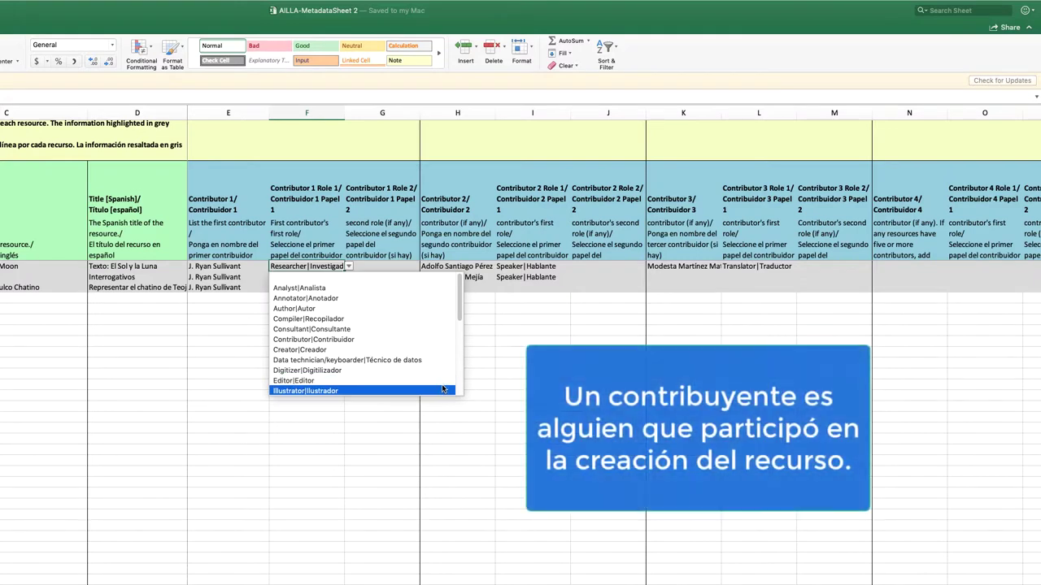
pyautogui.moveTo(459, 311); pyautogui.dragTo(460, 364)
pyautogui.scroll(-3, 365, 333)
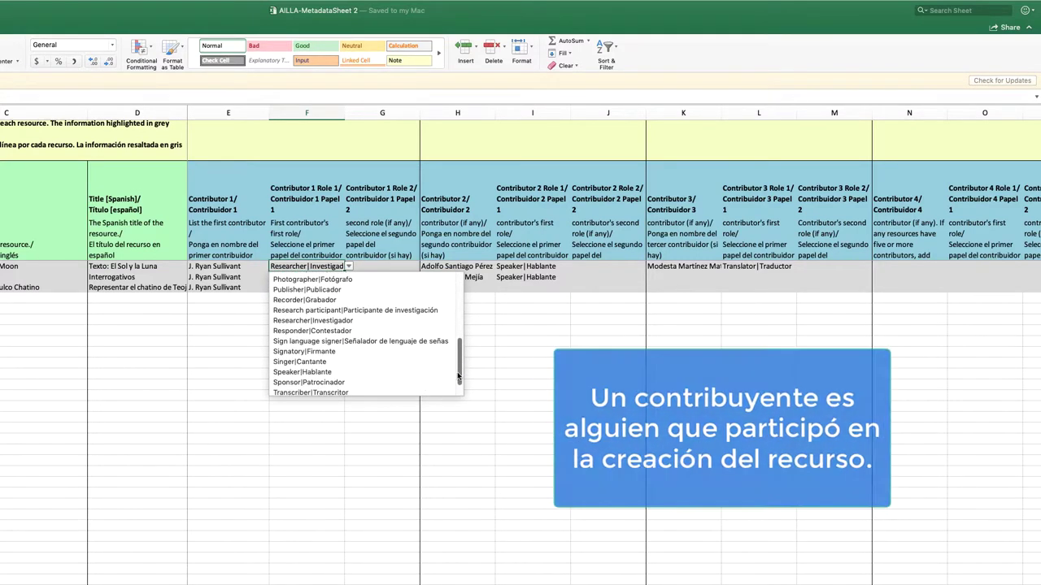
pyautogui.click(345, 299)
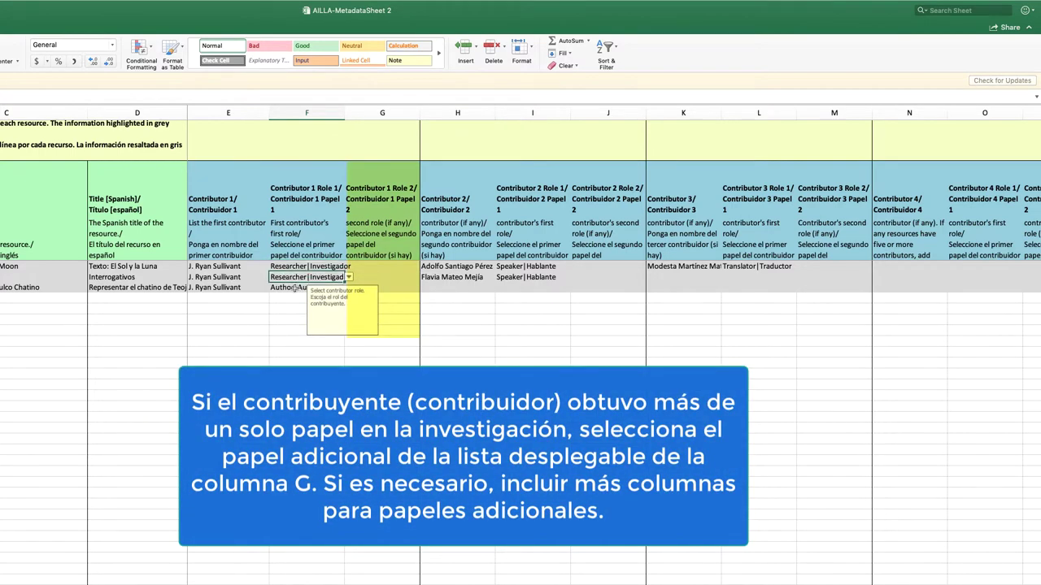
pyautogui.click(298, 288)
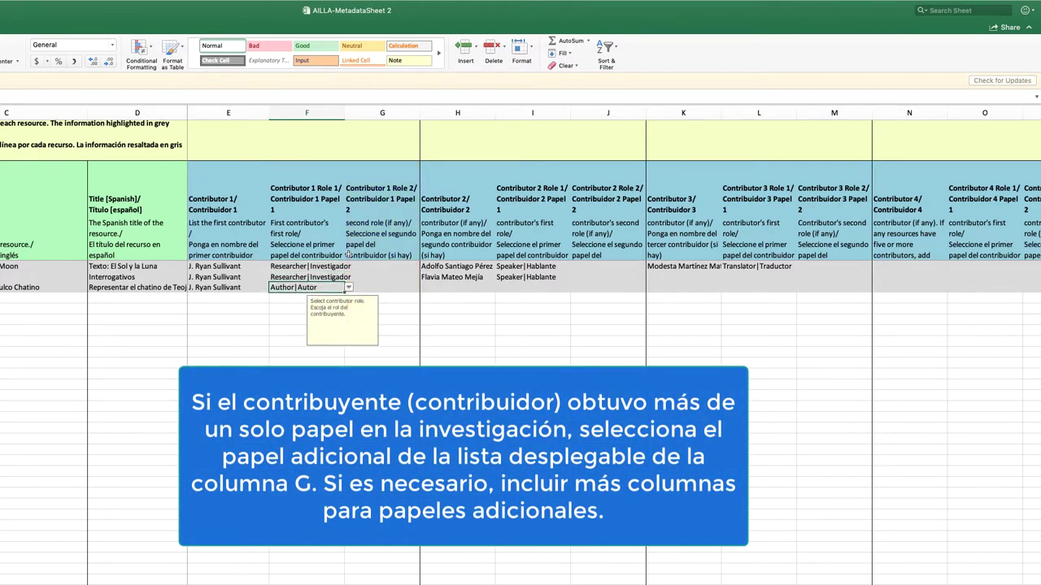
# Go through the row 2 headers for additional contributors and their roles, from Contributor 1 Role 2 through the Contributor 4 columns.
pyautogui.click(372, 200)
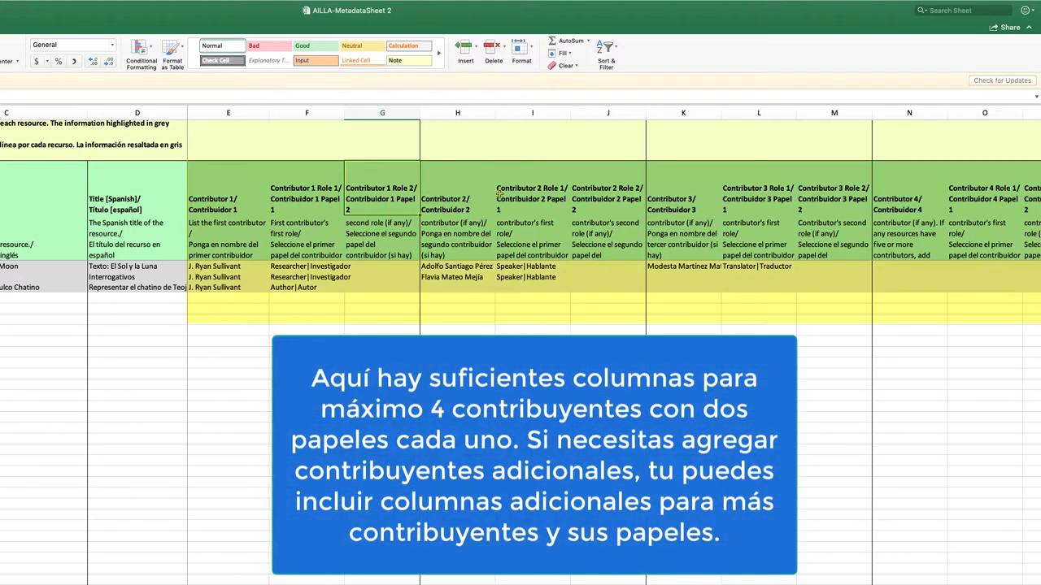
pyautogui.press('Right')
pyautogui.press('Right')
pyautogui.press('Right')
pyautogui.press('Right')
pyautogui.press('Right')
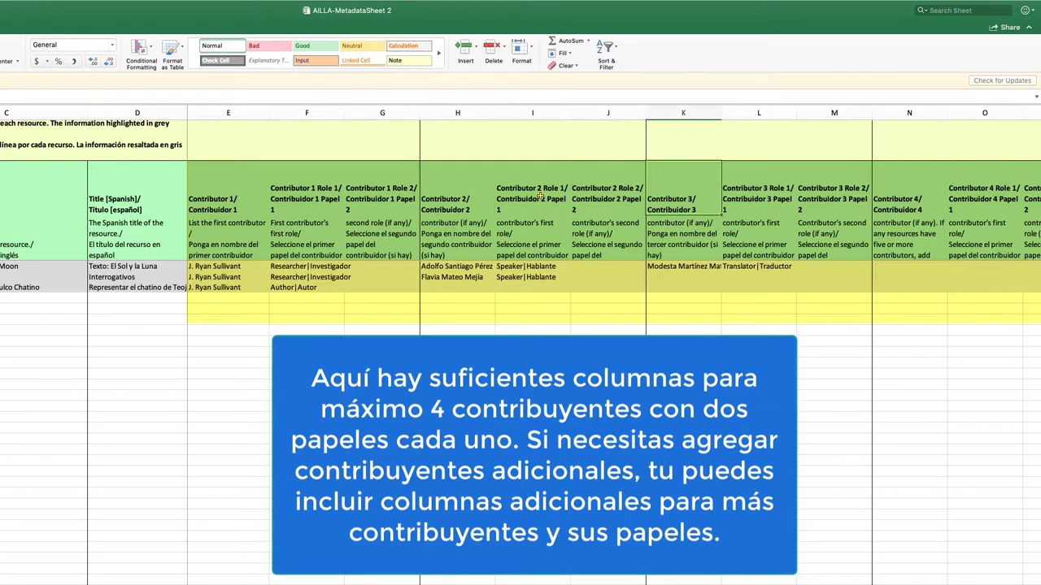
pyautogui.press('Right')
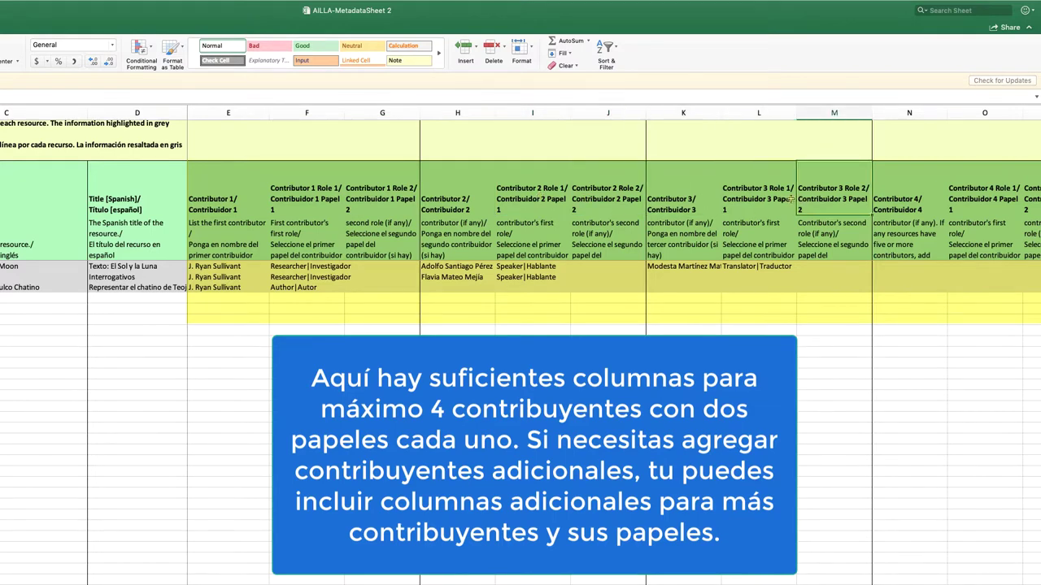
pyautogui.click(915, 187)
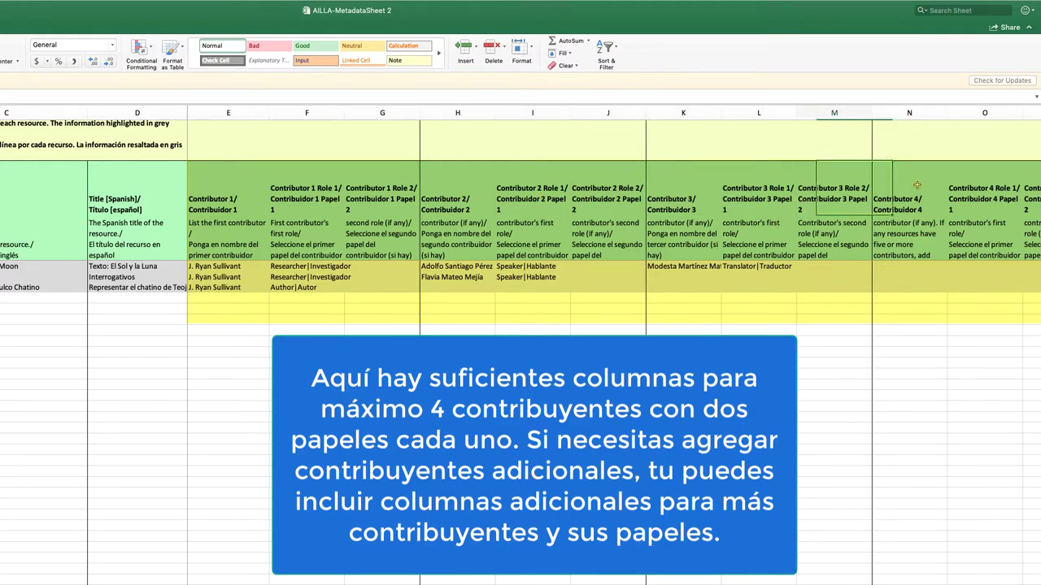
pyautogui.press('Right')
pyautogui.press('Right')
pyautogui.press('Right')
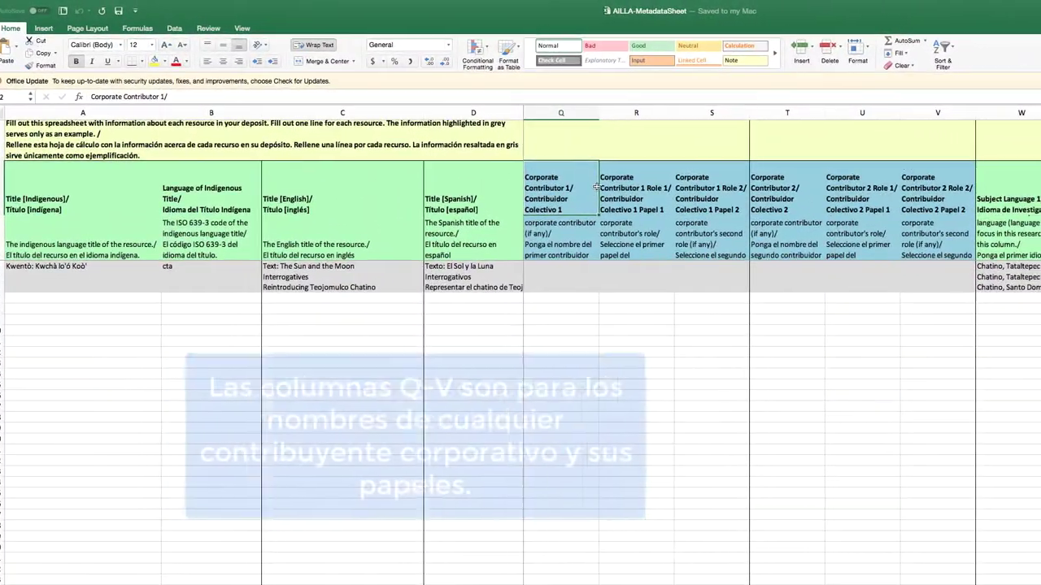
# Review the headers and instructions of the Corporate Contributor 1 and 2 columns and their roles, Q to V.
pyautogui.click(660, 177)
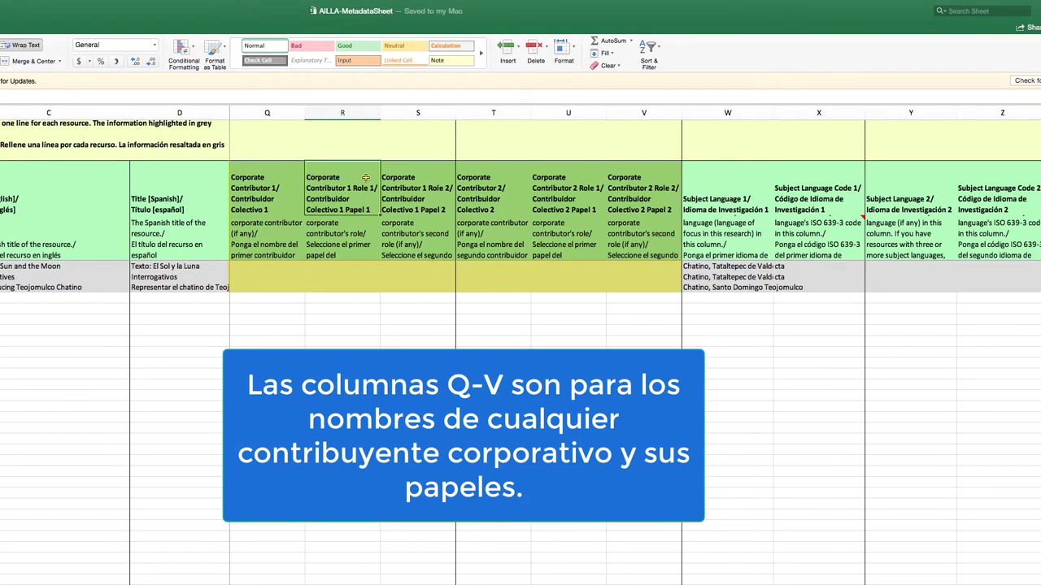
pyautogui.click(430, 176)
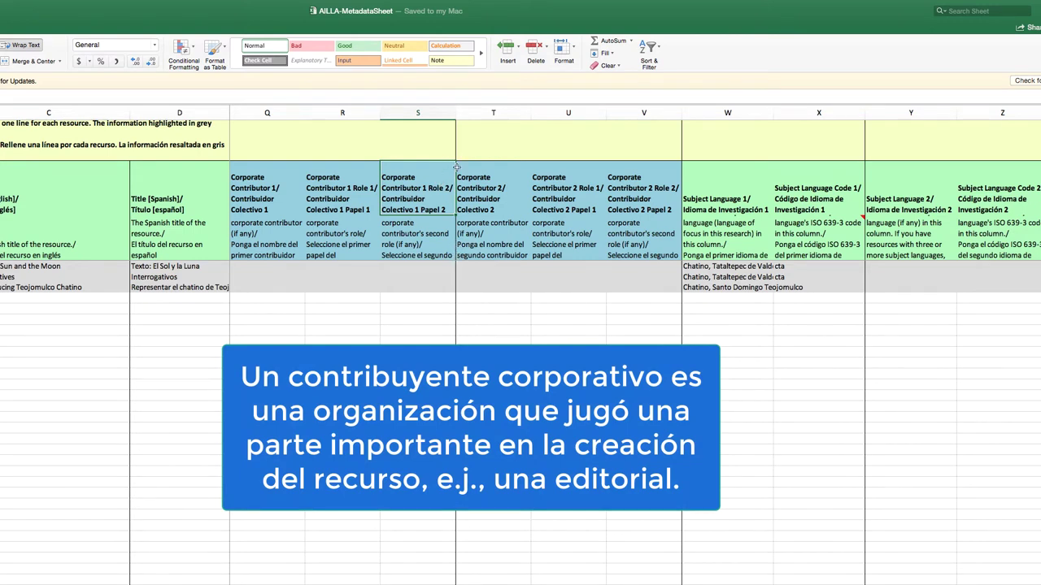
pyautogui.click(502, 174)
pyautogui.click(574, 182)
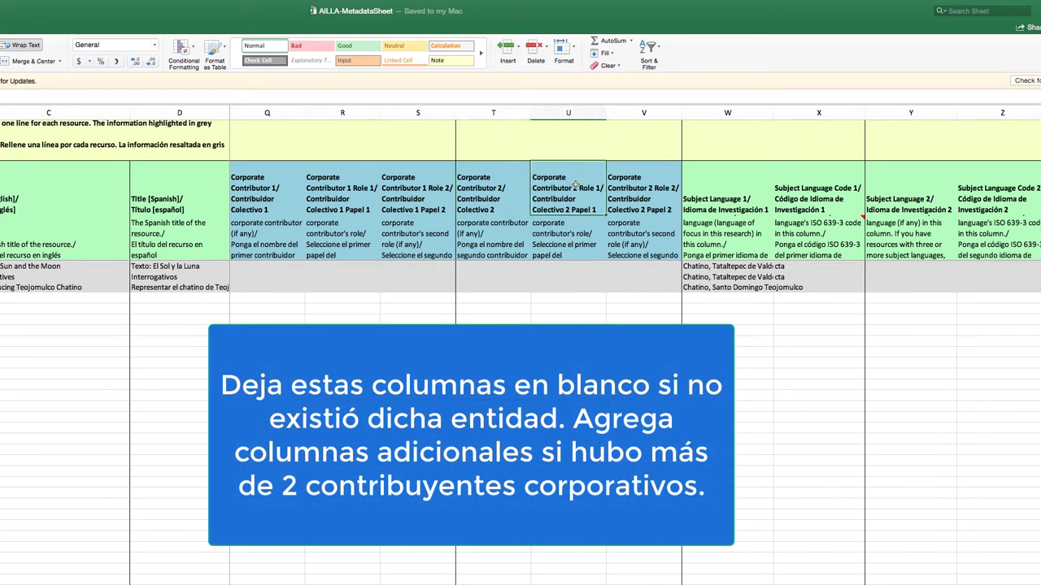
pyautogui.click(583, 234)
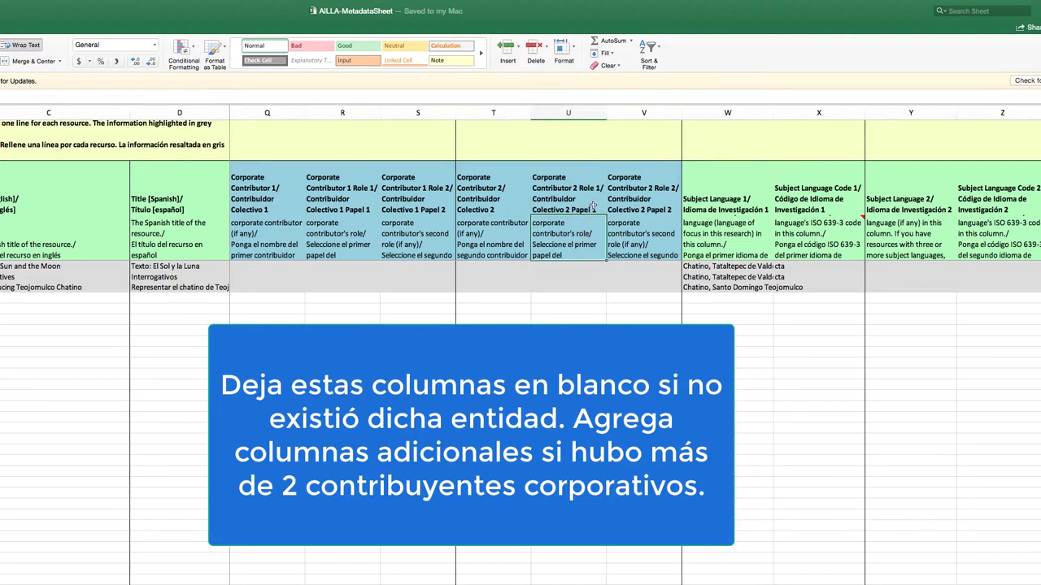
pyautogui.click(627, 186)
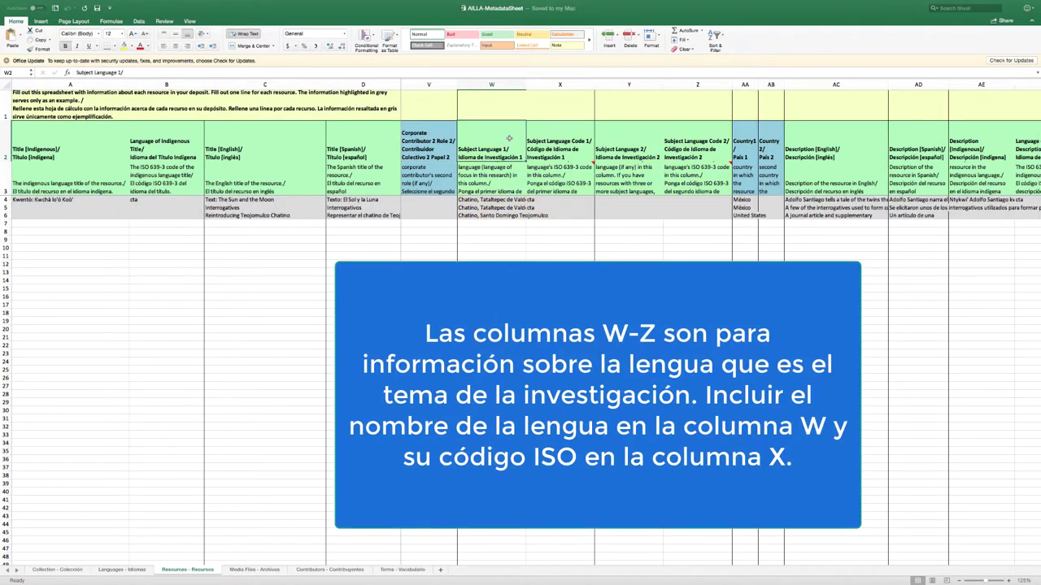
# Review the Subject Language and Subject Language Code headers in columns W to Z.
pyautogui.click(553, 133)
pyautogui.click(622, 135)
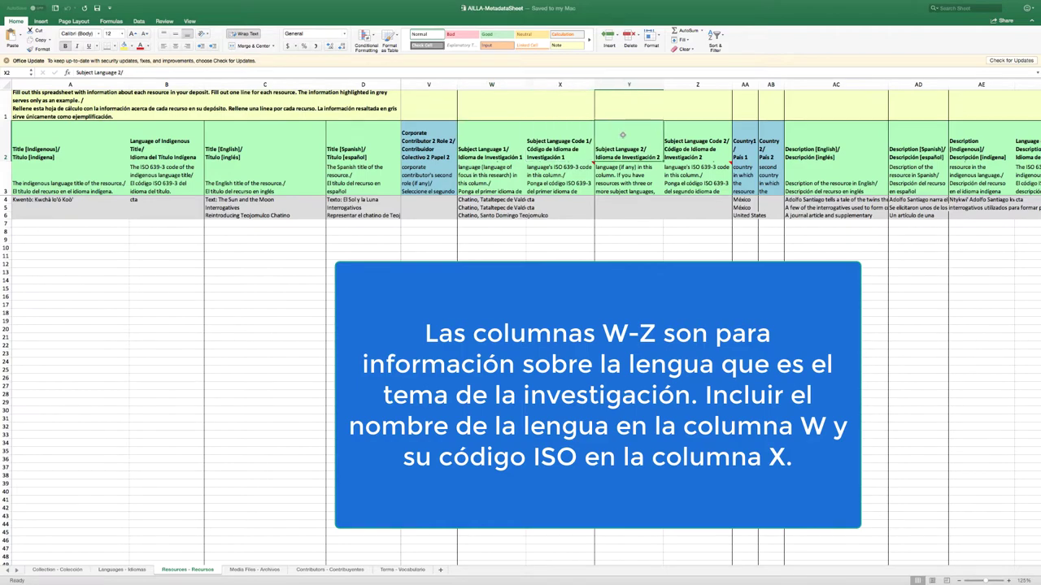
pyautogui.click(569, 138)
pyautogui.click(508, 139)
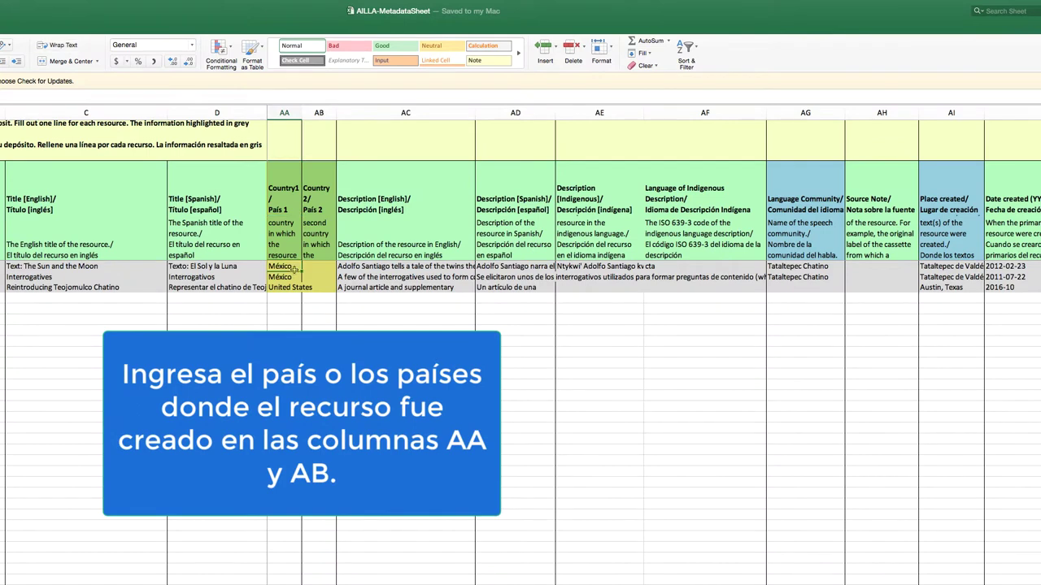
# Examine the Country columns AA and AB and the English, Spanish and indigenous Description columns starting at AC.
pyautogui.click(289, 288)
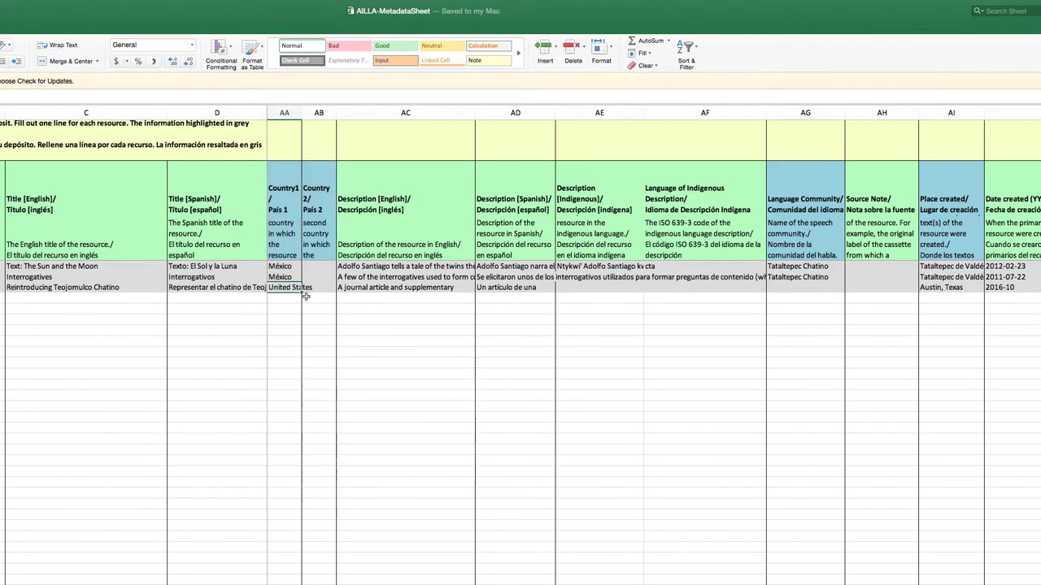
pyautogui.click(315, 180)
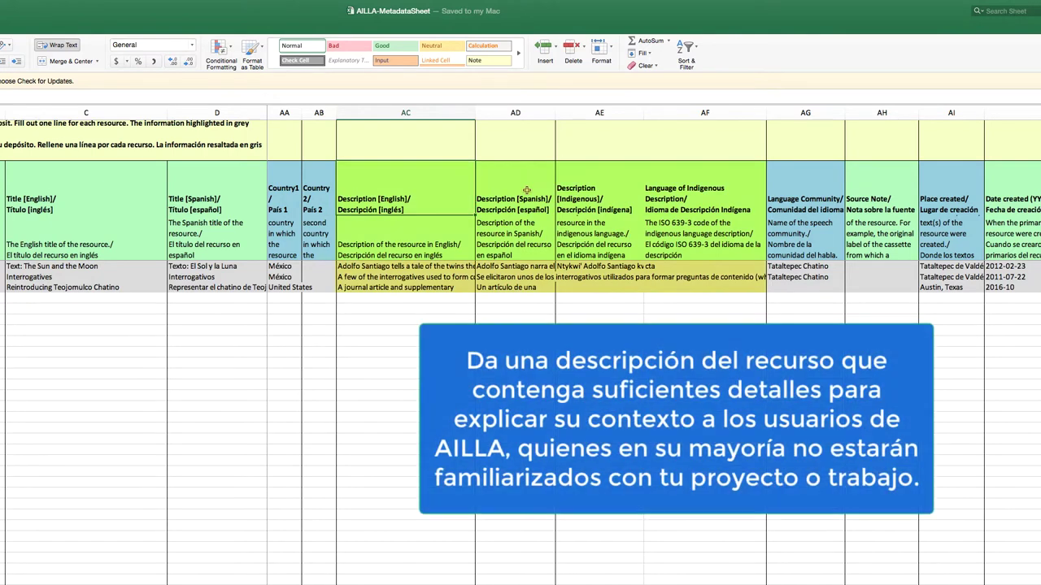
pyautogui.click(604, 193)
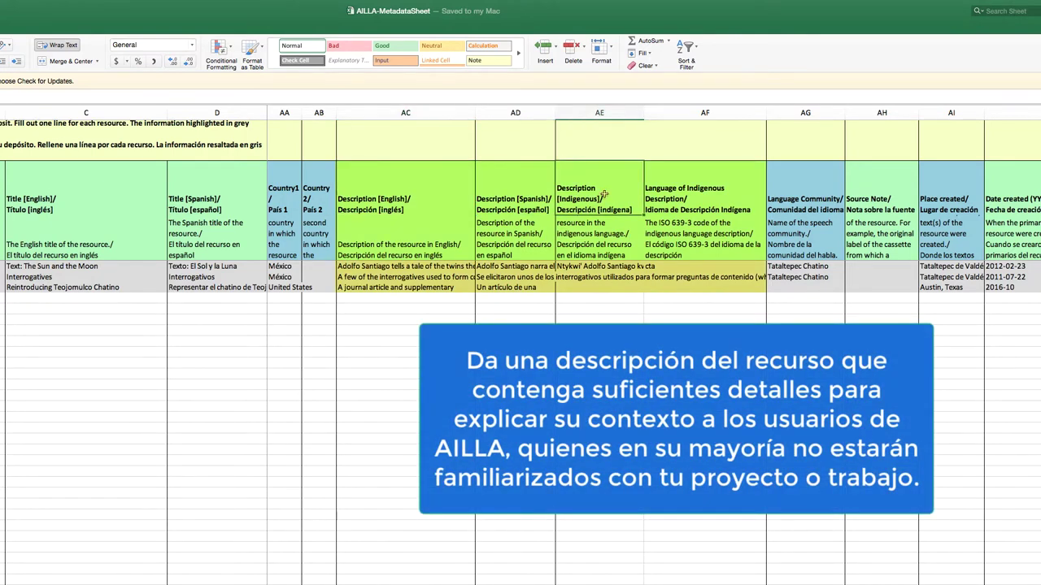
pyautogui.click(413, 191)
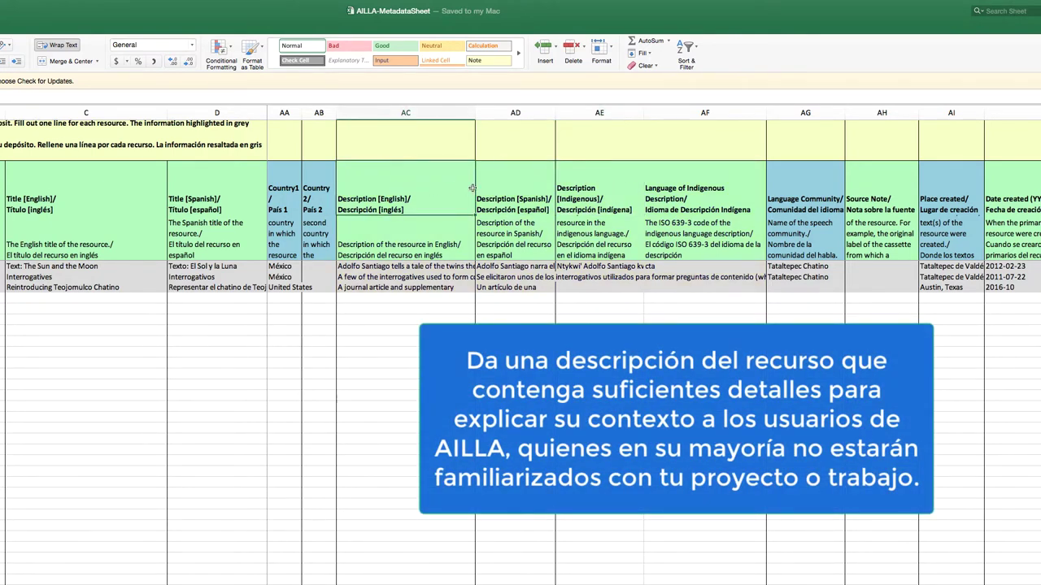
pyautogui.click(513, 184)
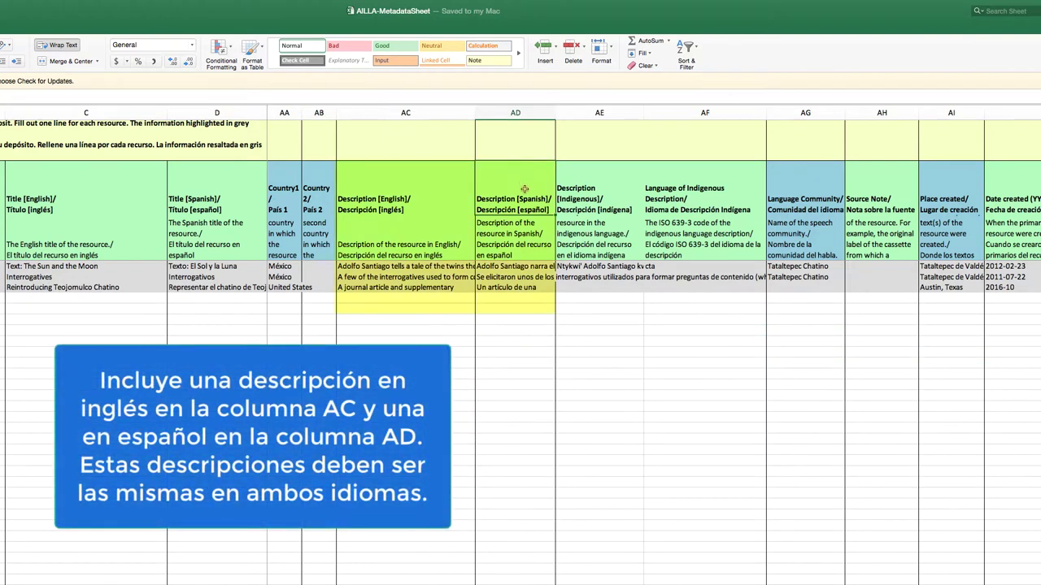
pyautogui.click(621, 188)
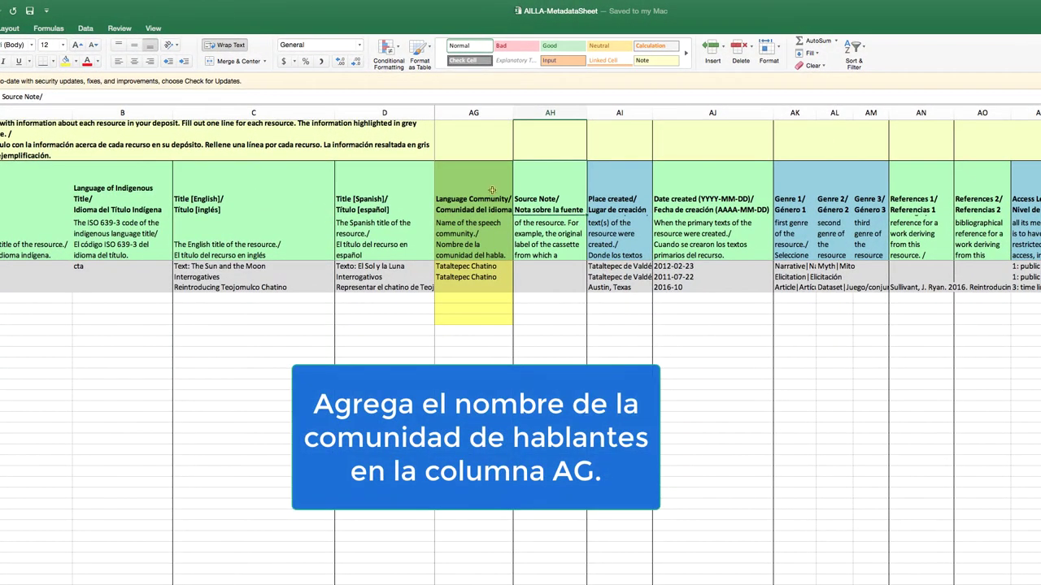
# Review the Language Community, Source Note, Place created and Date created columns, AG to AJ, including the sample date format.
pyautogui.click(491, 190)
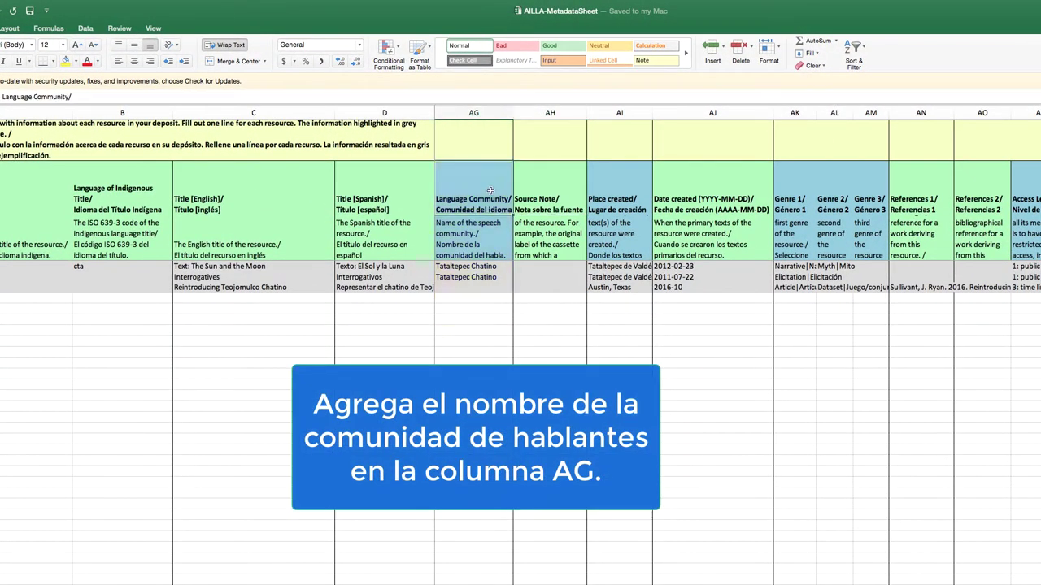
pyautogui.click(570, 180)
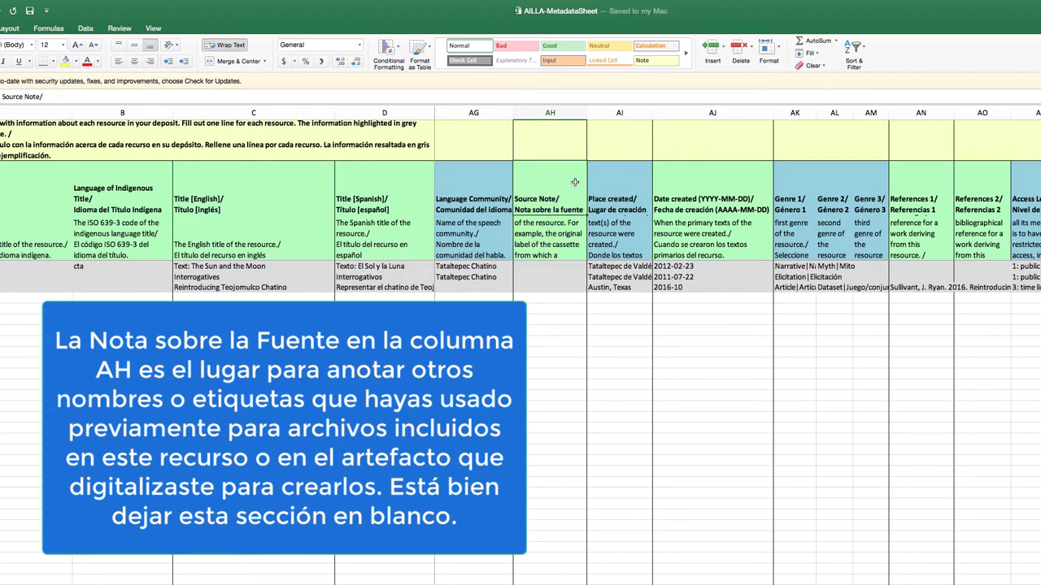
pyautogui.click(572, 267)
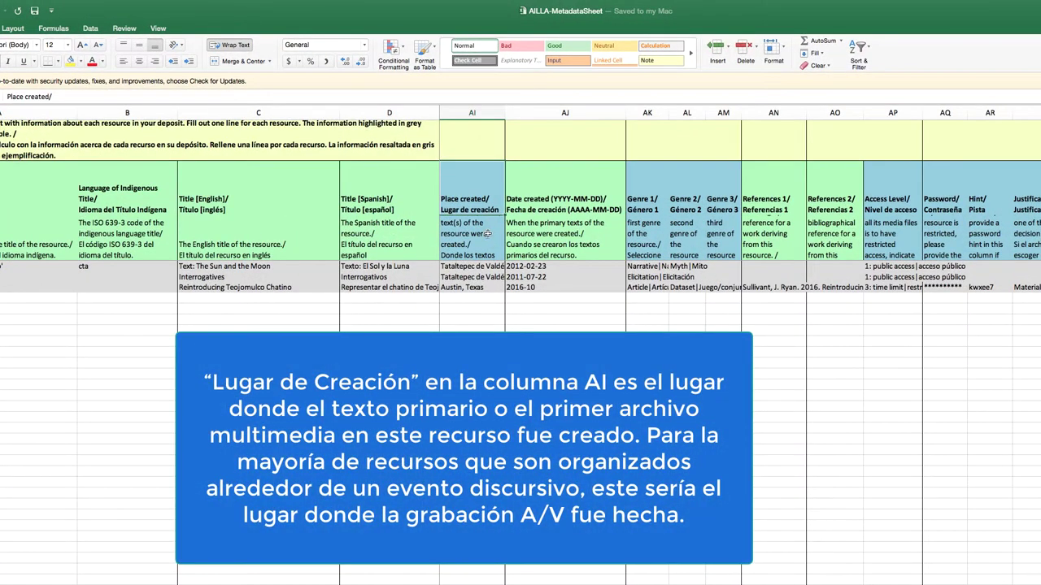
pyautogui.press('Right')
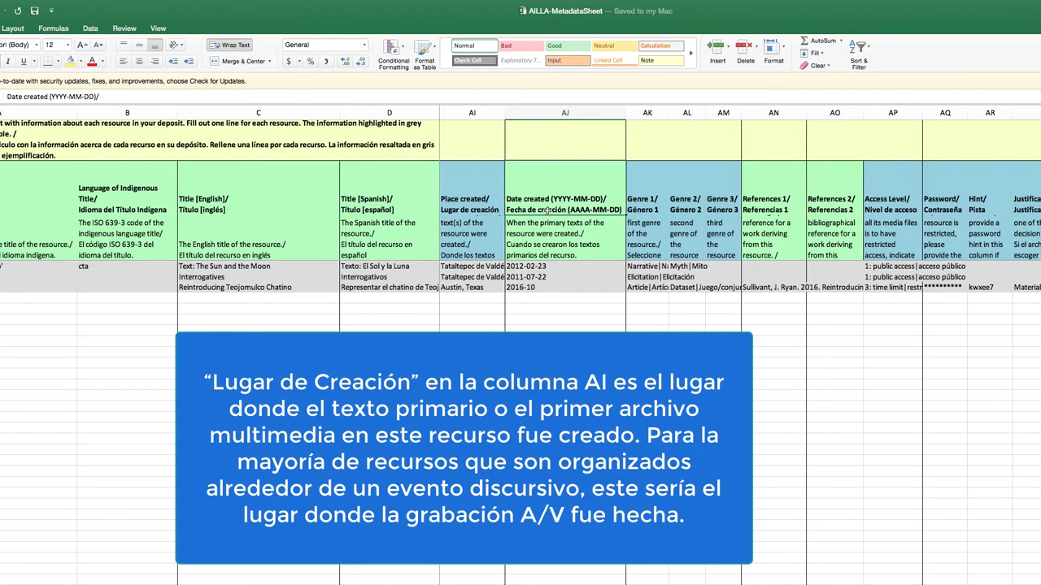
pyautogui.click(567, 265)
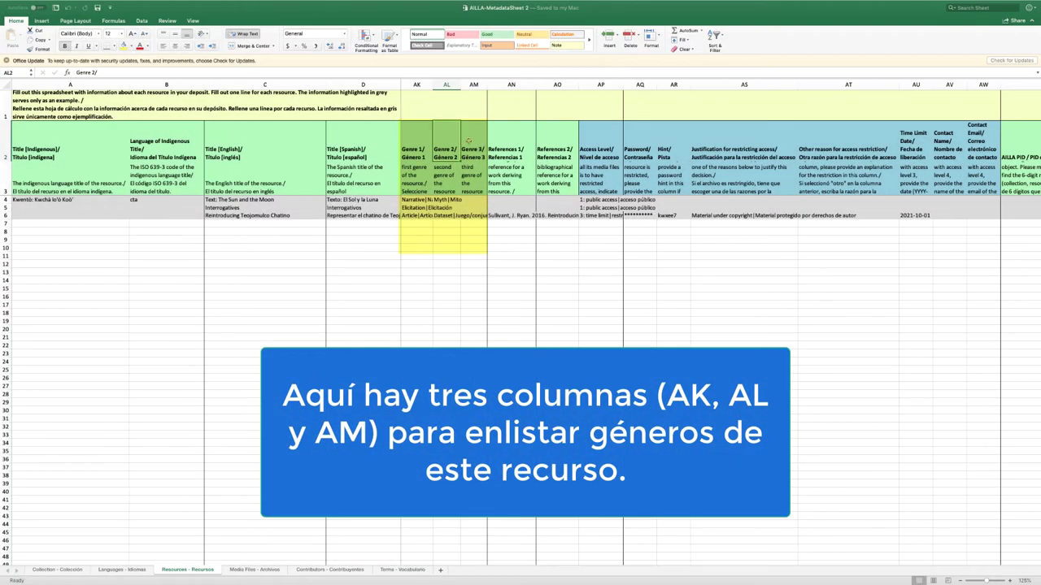
# Review the Genre 1 to 3 columns and browse the full list of genres for the first sample resource, keeping its current genre.
pyautogui.click(468, 142)
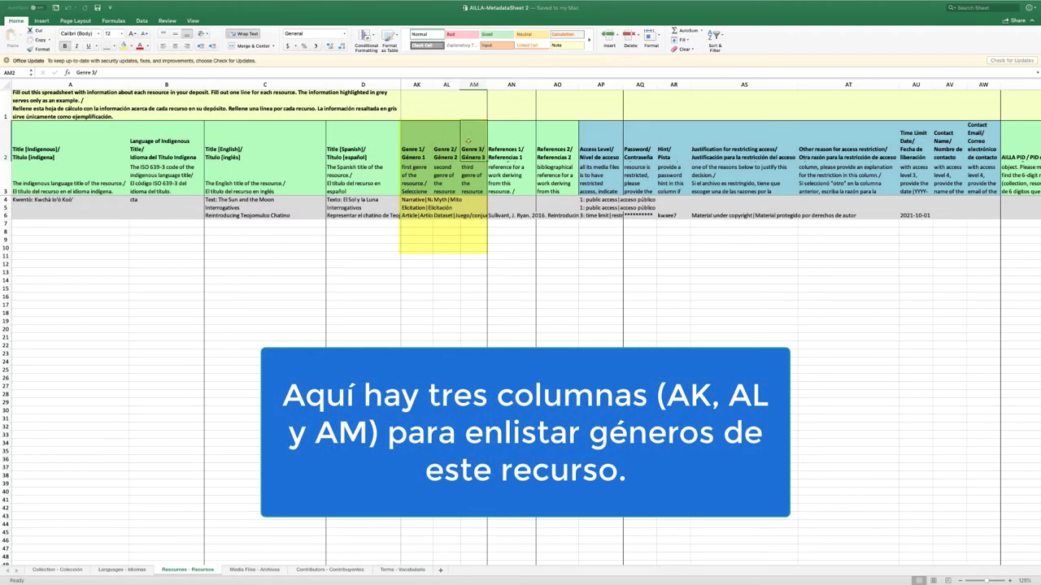
pyautogui.click(413, 143)
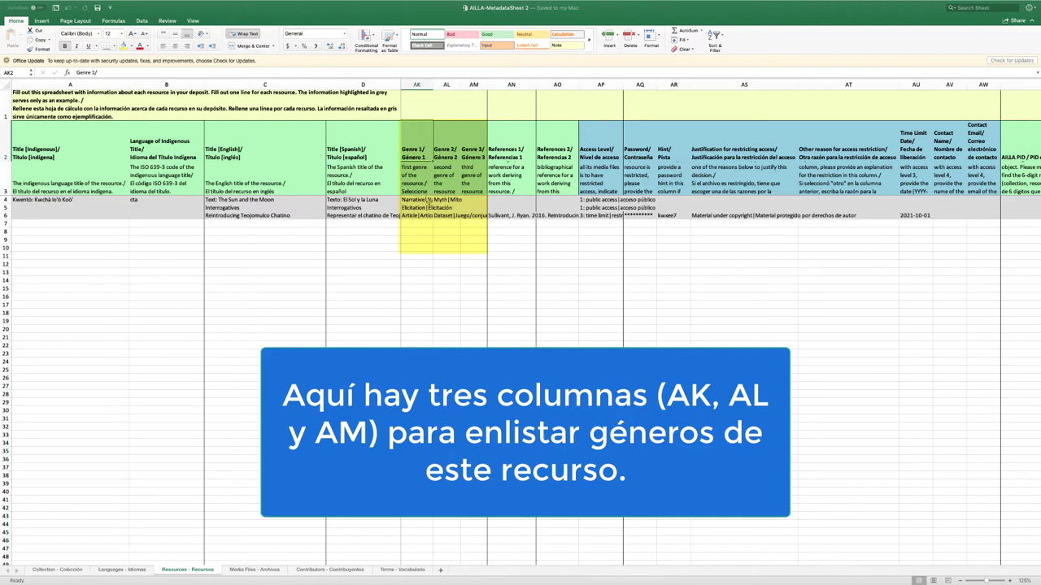
pyautogui.click(427, 200)
pyautogui.click(435, 200)
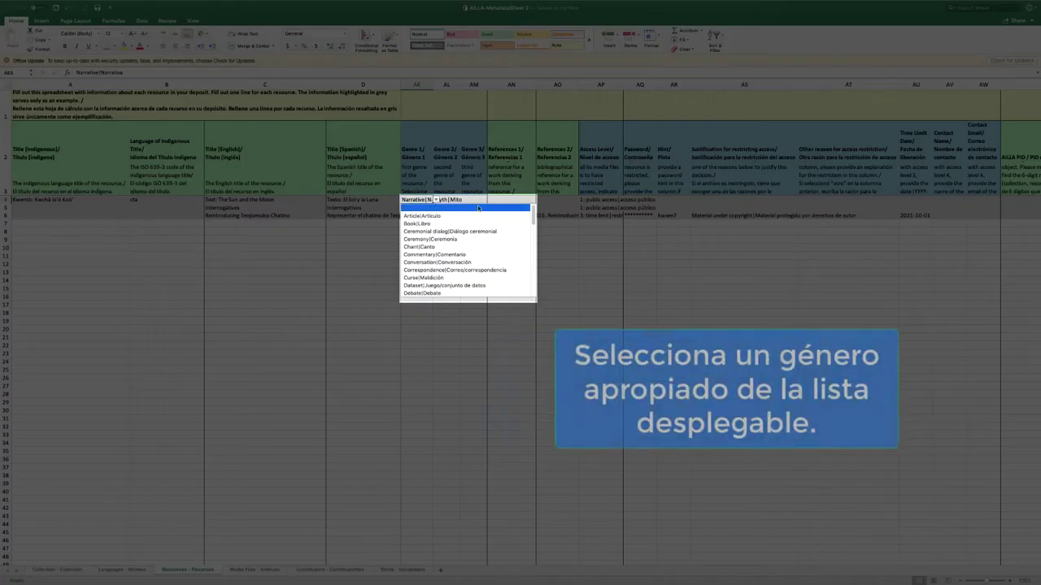
pyautogui.moveTo(534, 210); pyautogui.dragTo(534, 266)
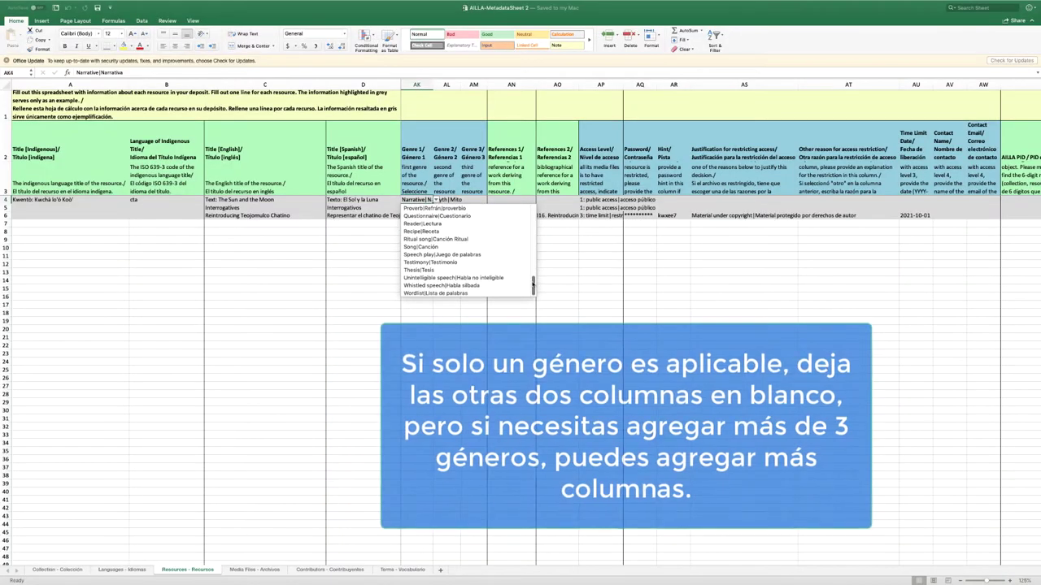
pyautogui.moveTo(533, 275); pyautogui.dragTo(528, 202)
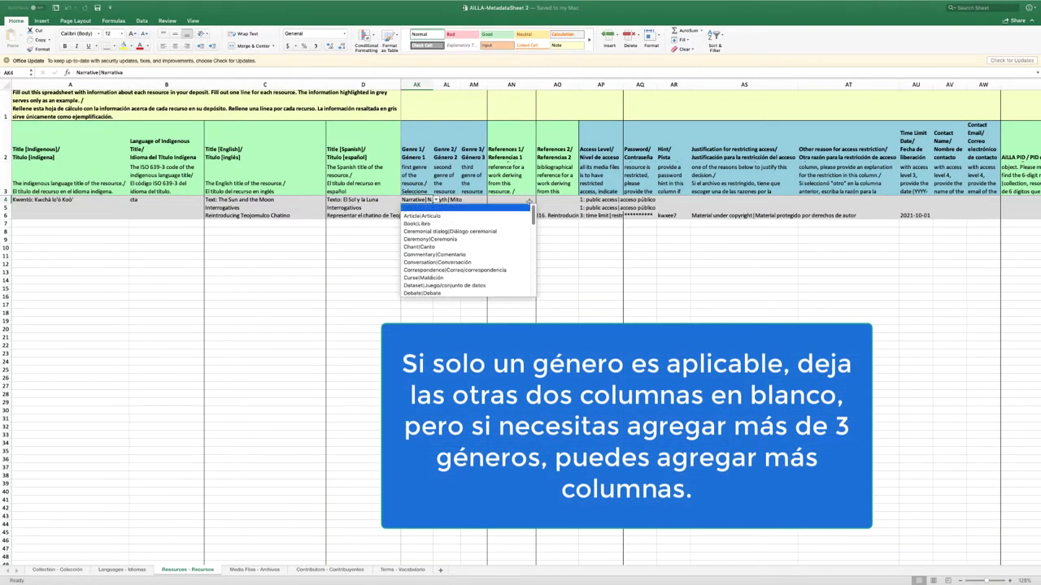
pyautogui.click(437, 200)
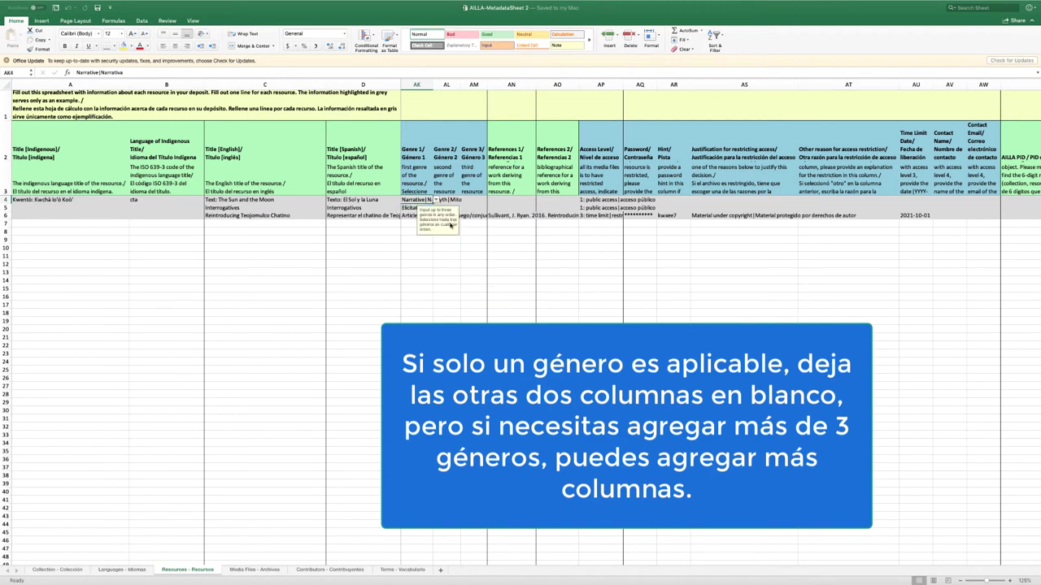
# Review the Genre 2 header and the References 1 and References 2 columns, AN and AO, including the sample reference area.
pyautogui.click(448, 155)
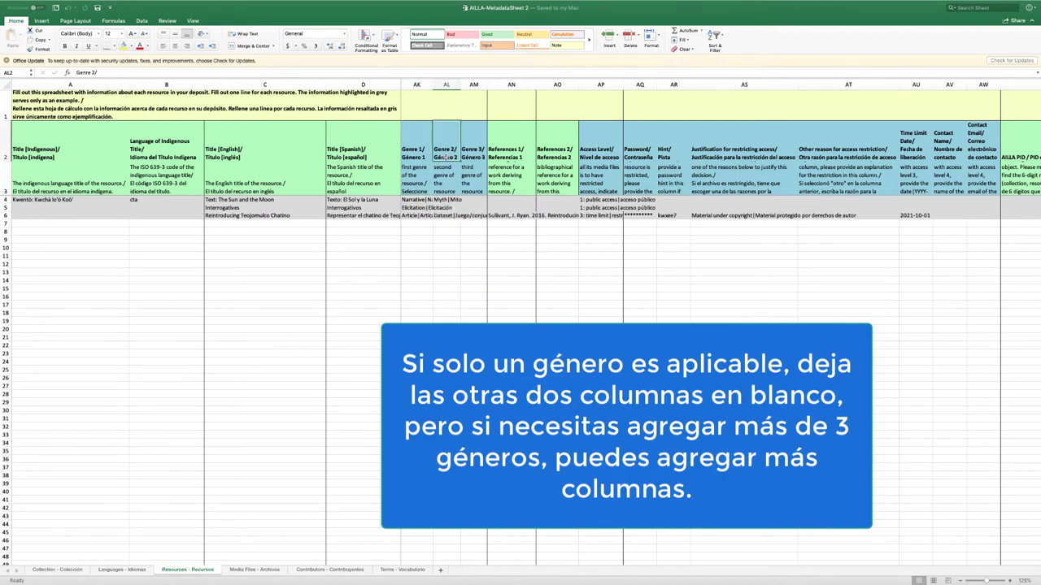
pyautogui.click(506, 147)
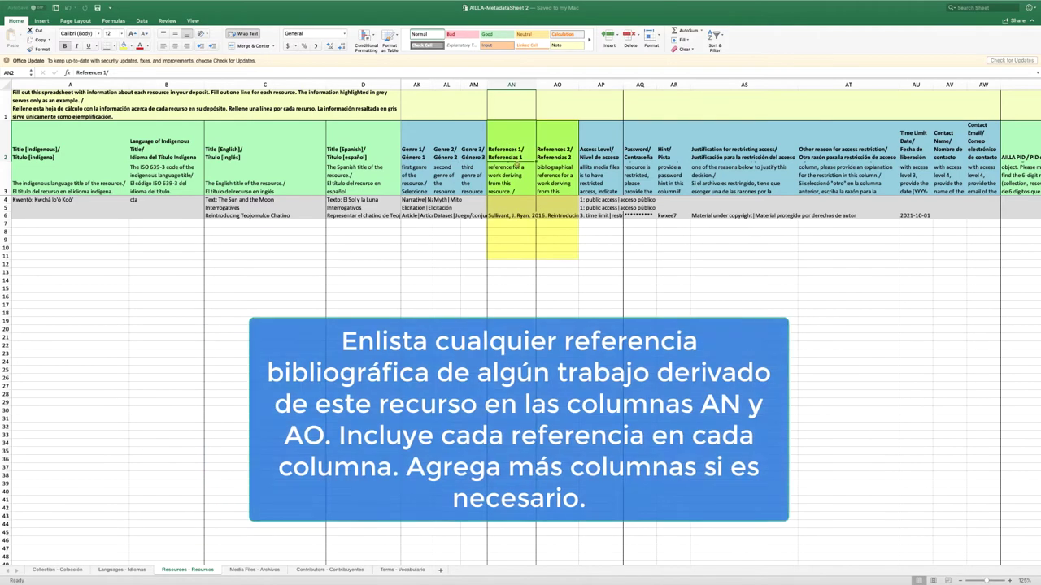
pyautogui.click(544, 149)
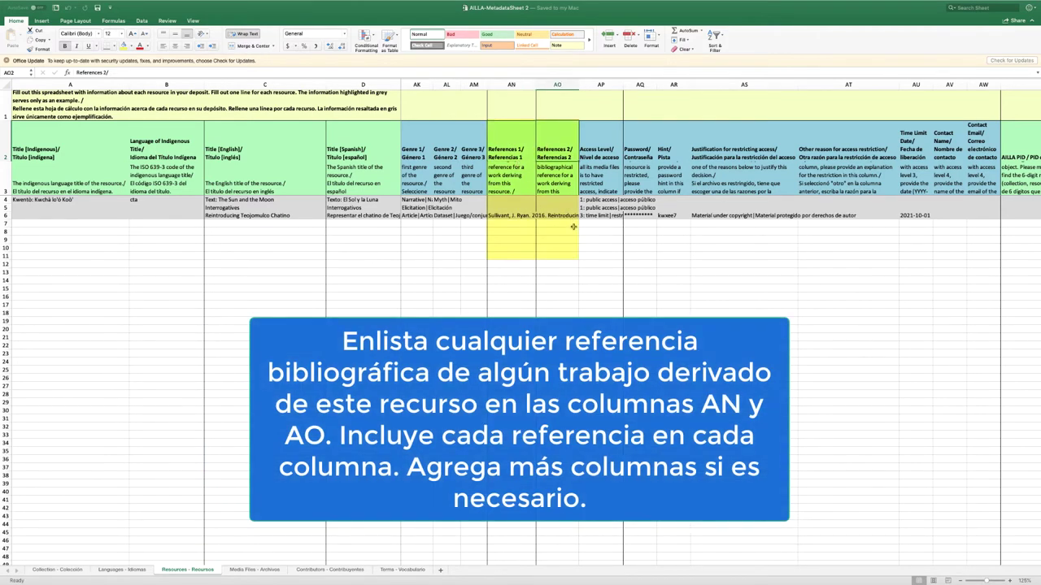
pyautogui.click(561, 207)
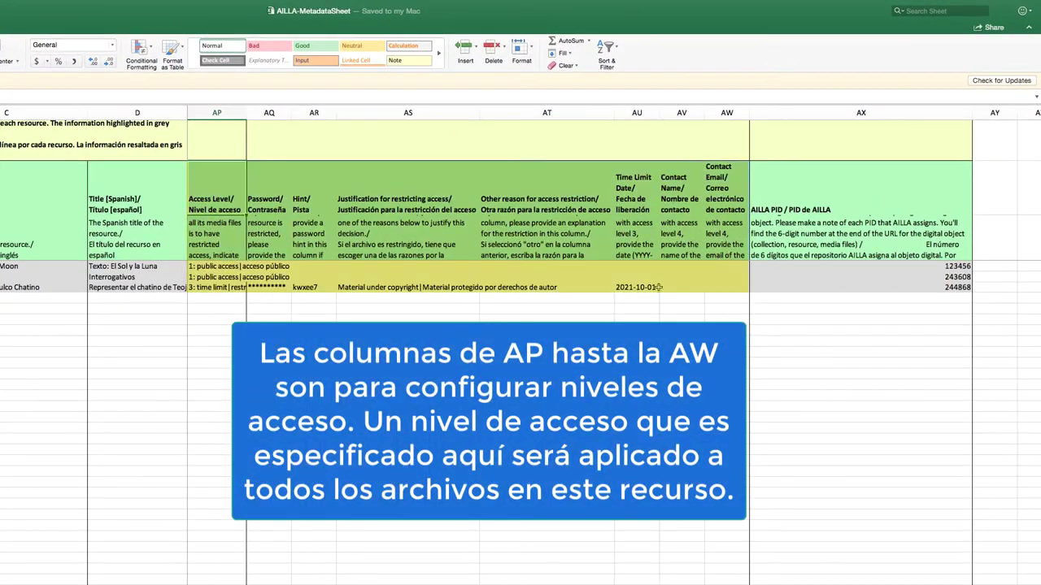
# Browse the Access Level options in column AP for the first sample resource, keeping its current level.
pyautogui.click(223, 268)
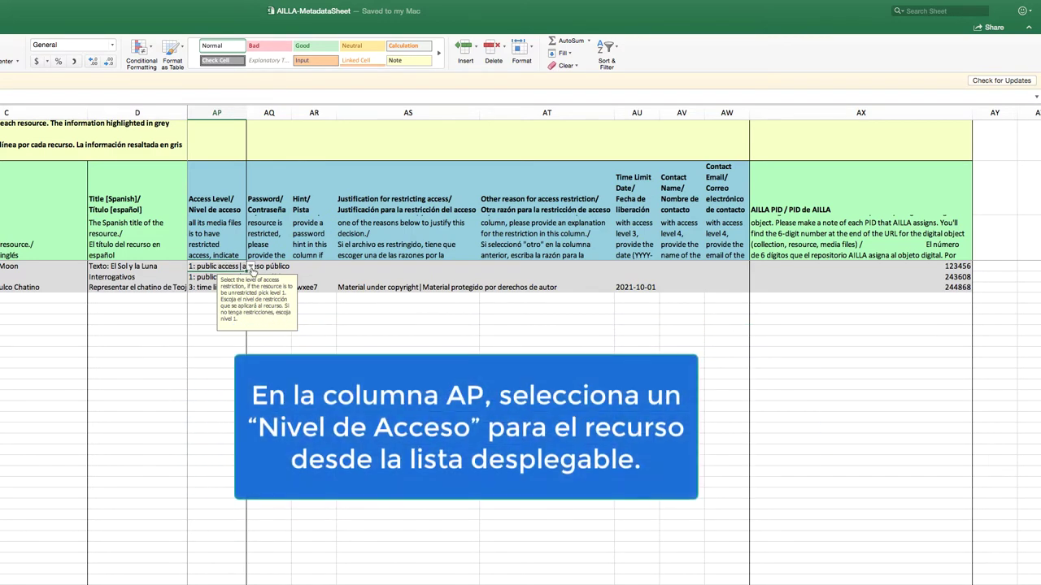
pyautogui.click(252, 267)
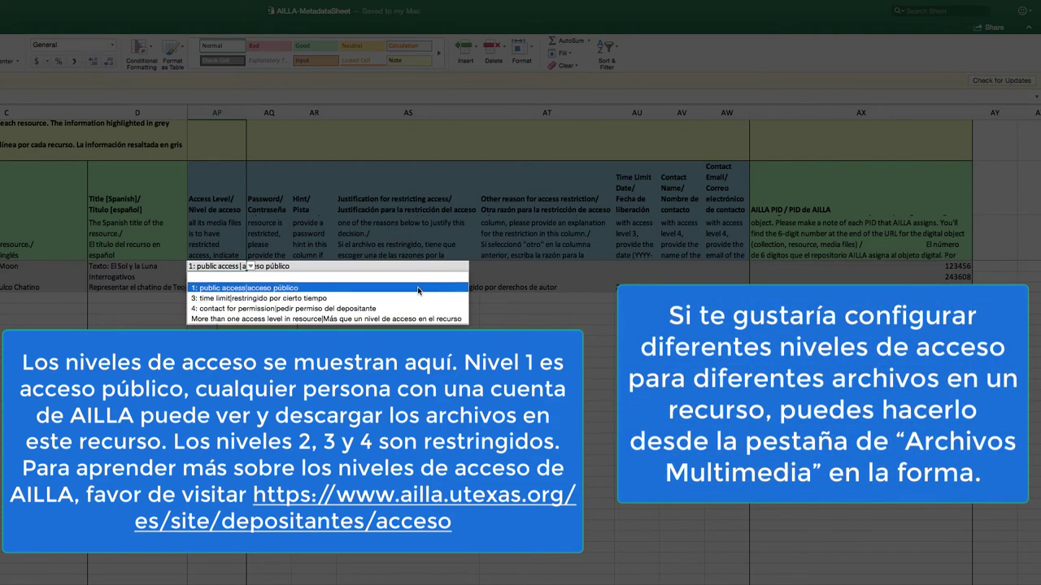
pyautogui.click(251, 268)
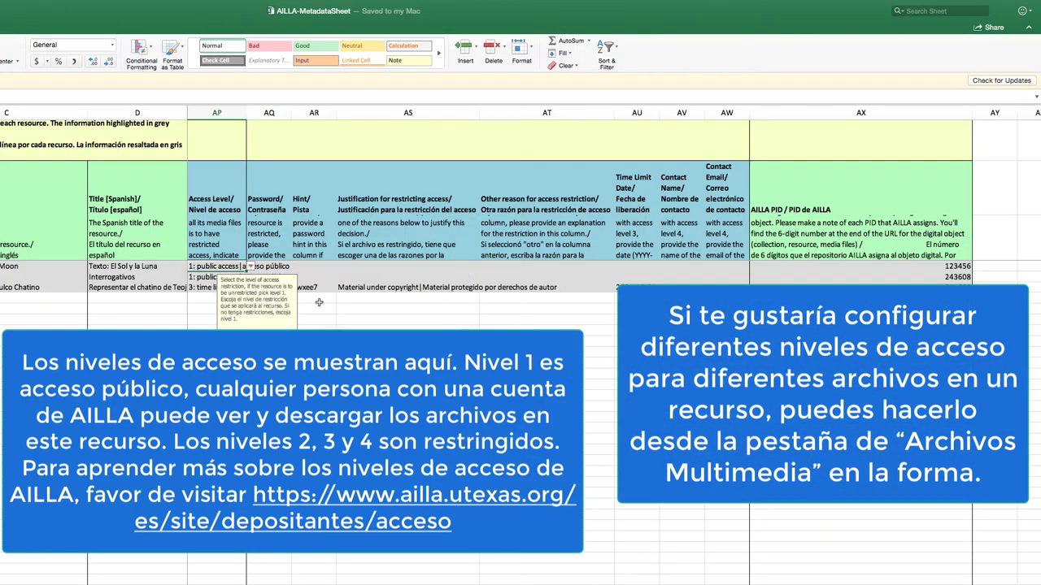
# Review the Password and Hint columns, AQ and AR, including the sample entries of the restricted resource.
pyautogui.click(278, 244)
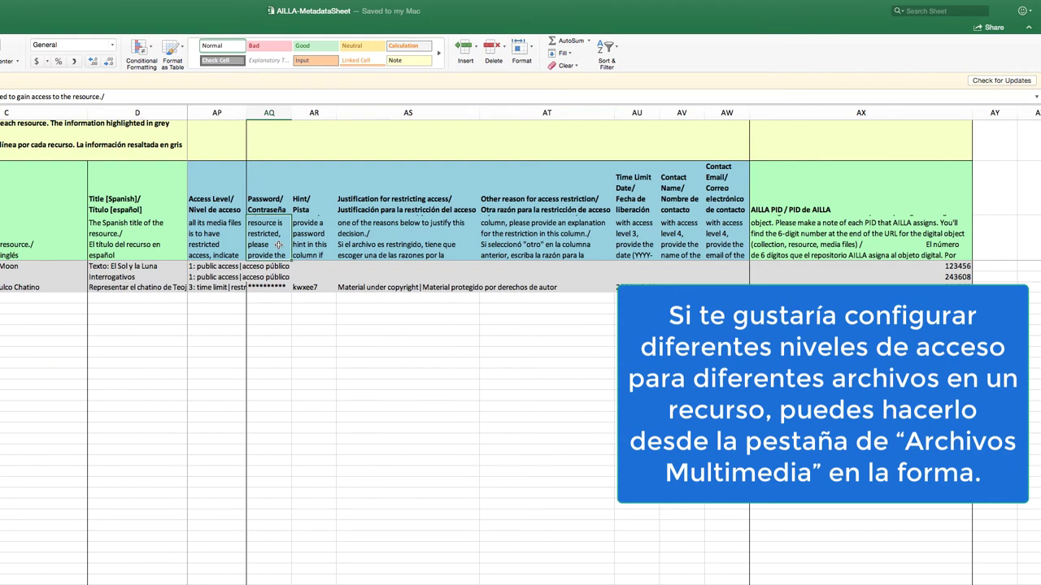
pyautogui.click(277, 288)
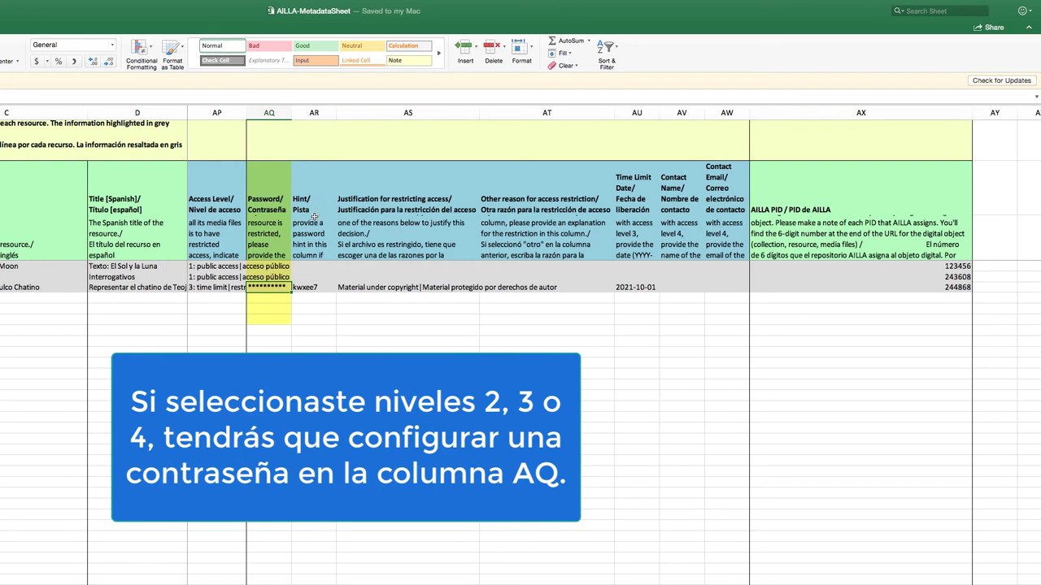
pyautogui.click(319, 287)
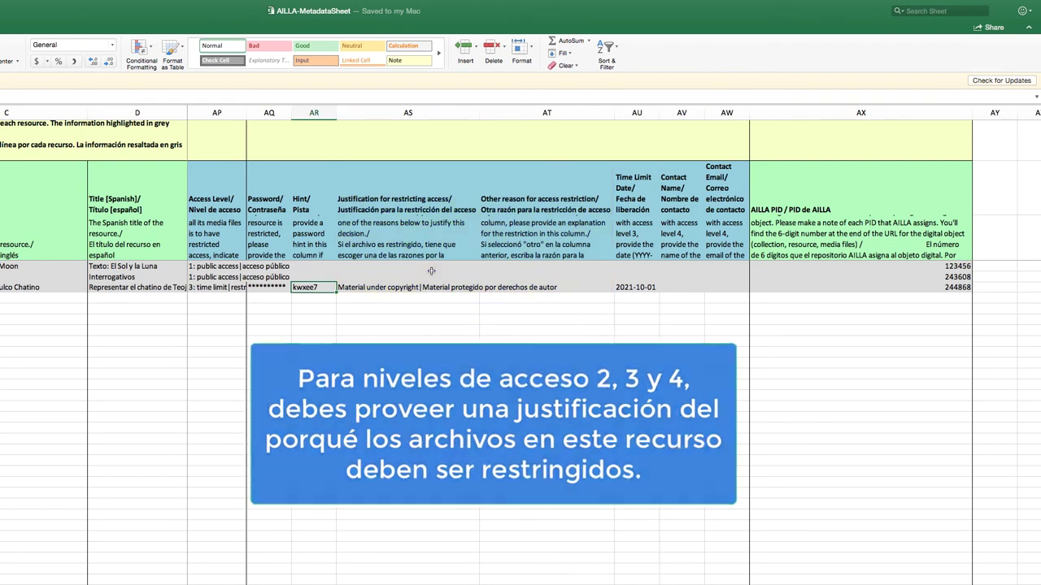
# Browse the restriction justifications in column AS for the first sample resource and examine the Other reason column AT.
pyautogui.click(430, 270)
pyautogui.click(484, 268)
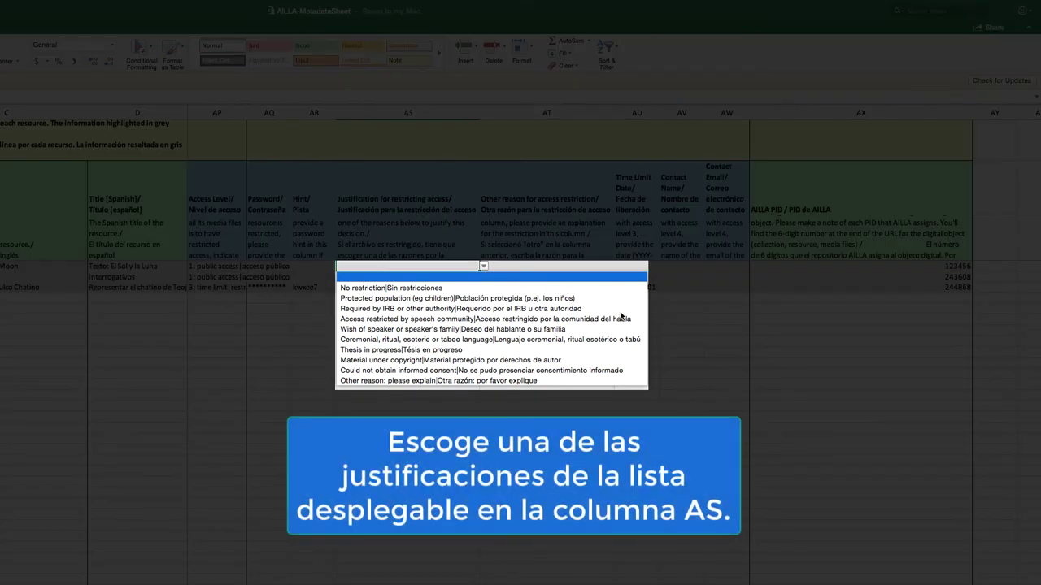
pyautogui.click(540, 380)
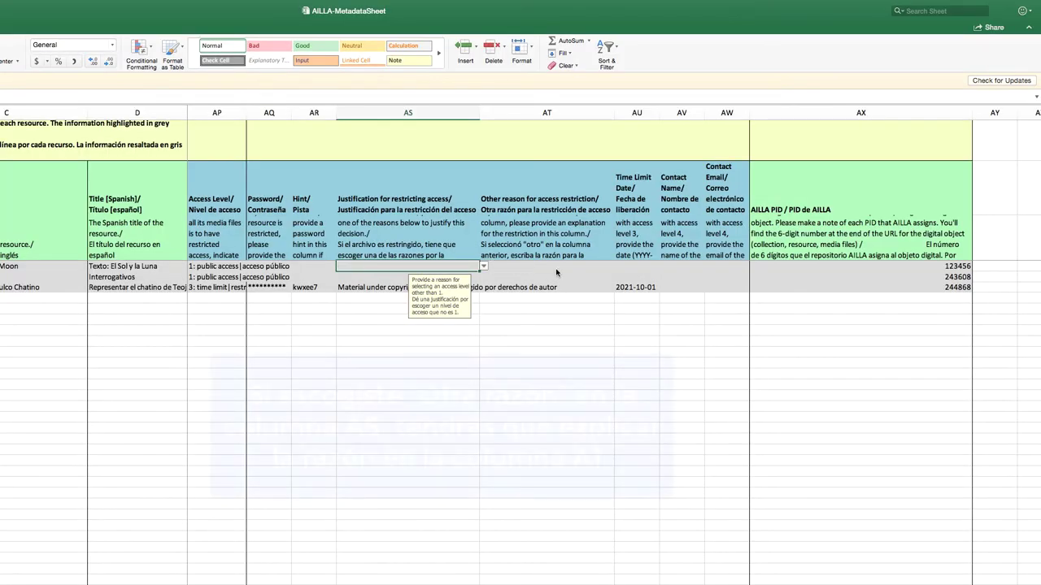
pyautogui.click(567, 265)
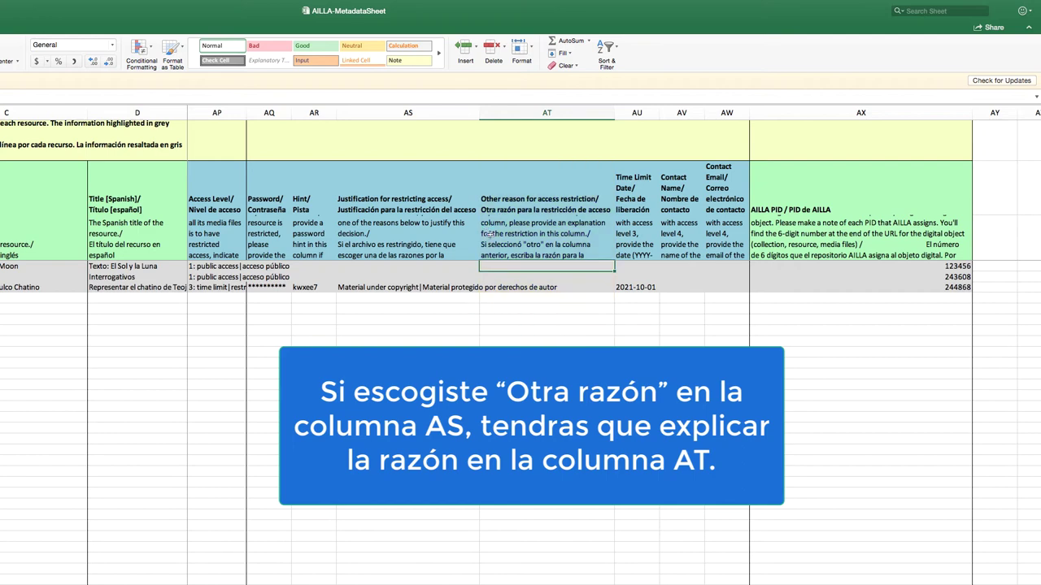
# Review the Time Limit Date and contact columns, AU to AW, and the AILLA PID header and instructions in column AX.
pyautogui.click(642, 189)
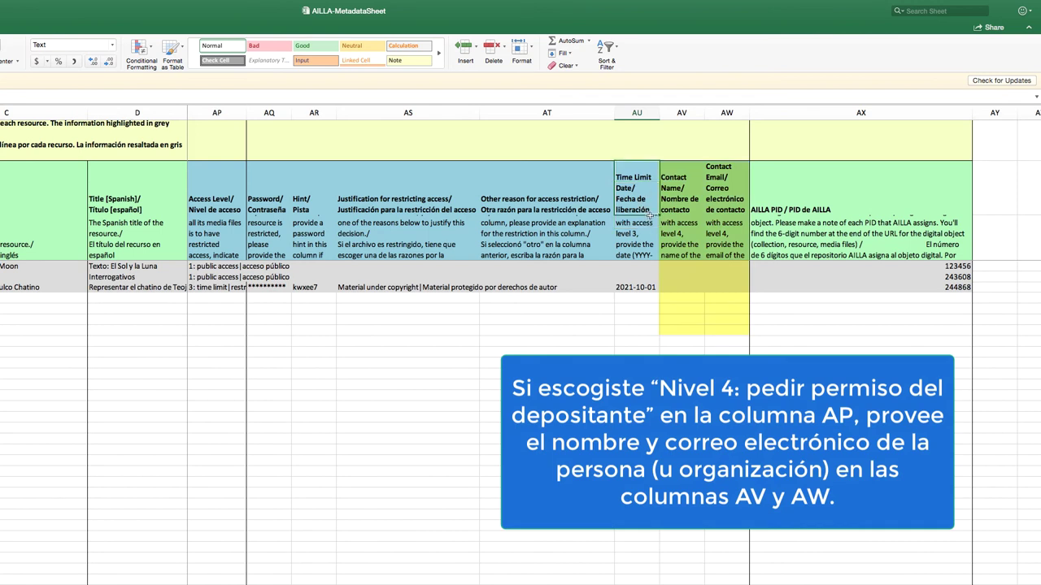
pyautogui.click(698, 199)
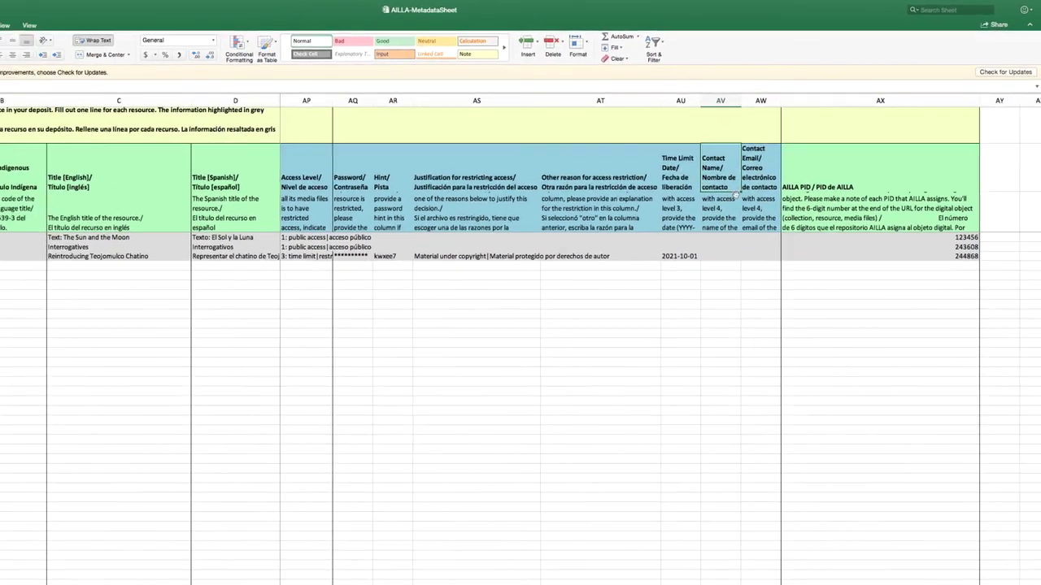
pyautogui.click(723, 223)
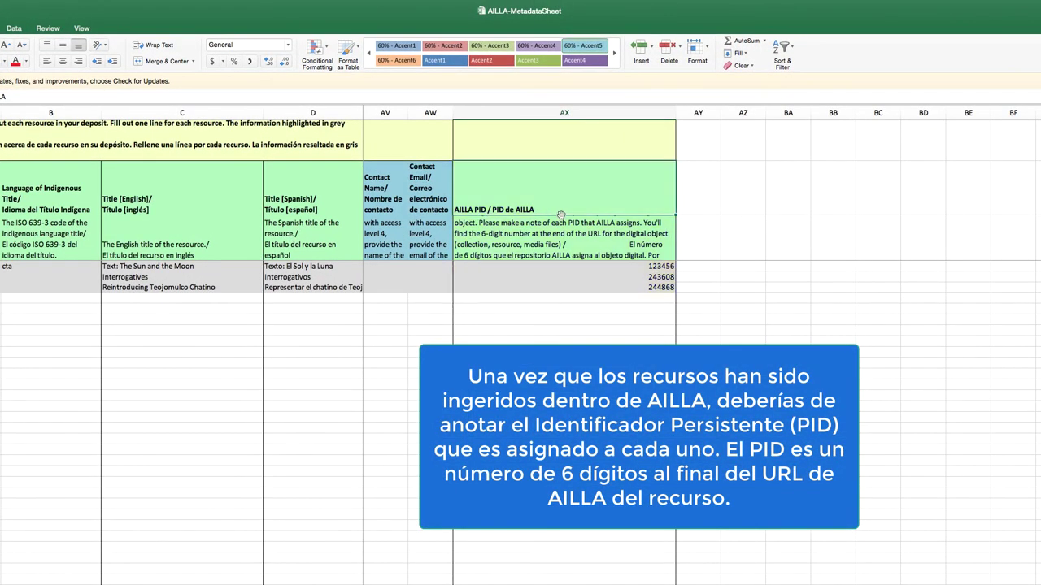
pyautogui.click(618, 254)
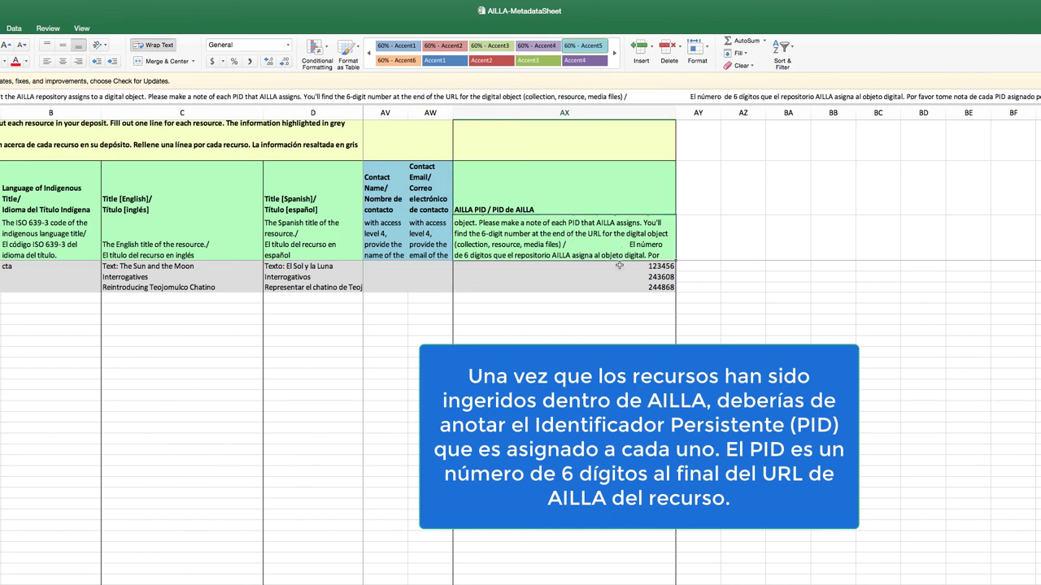